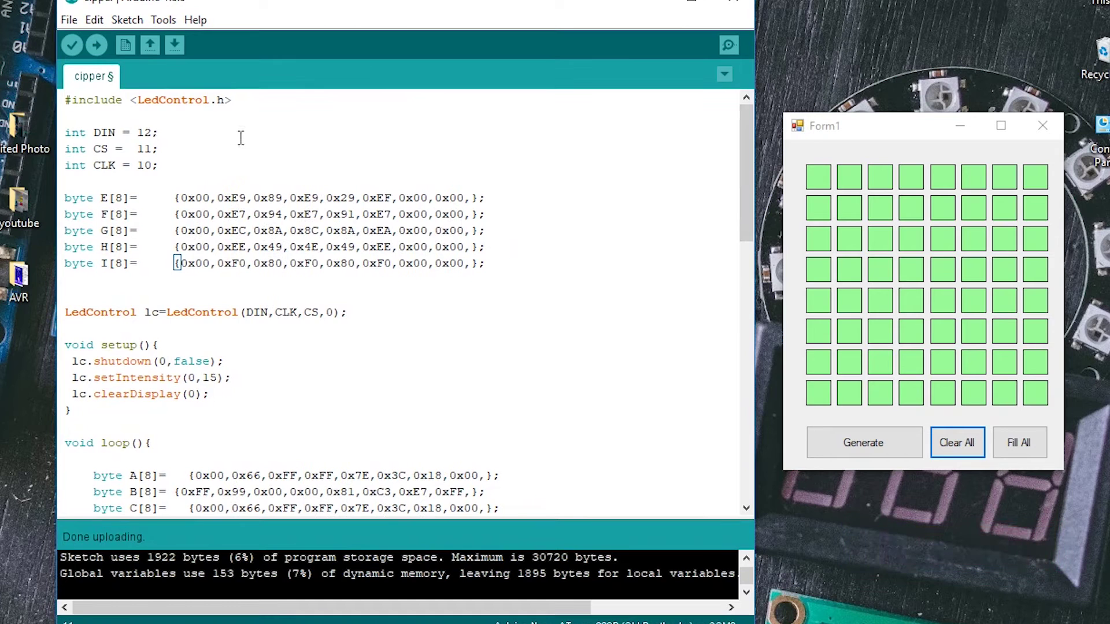
Step: Highlight the LedControl include line and the DIN, CS and CLK pin definitions
left_click_drag(66, 100, 231, 100)
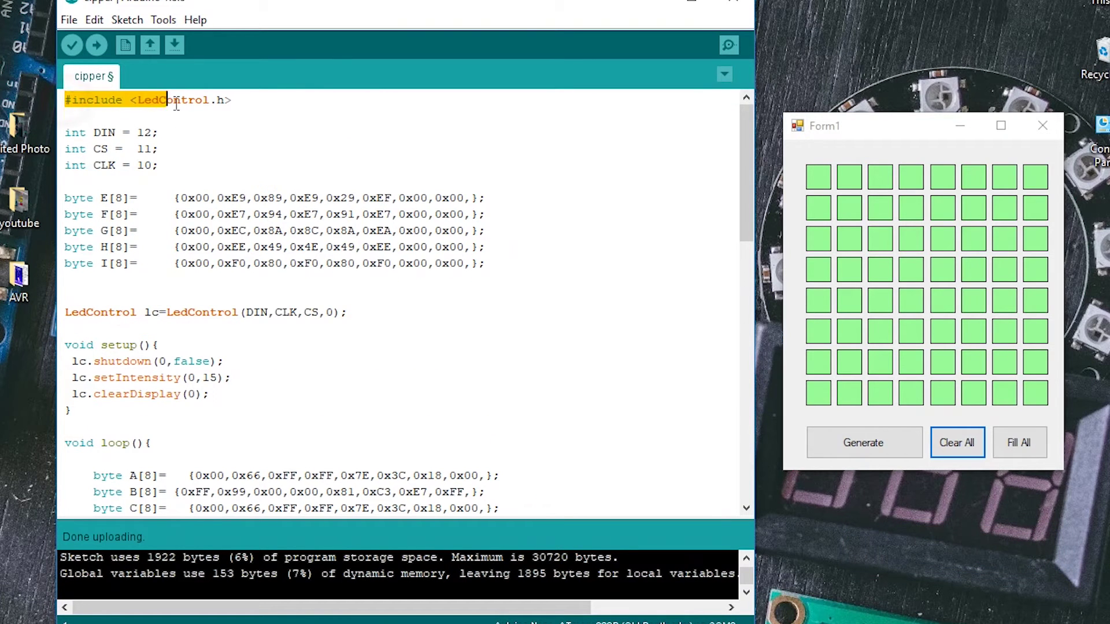
left_click(243, 102)
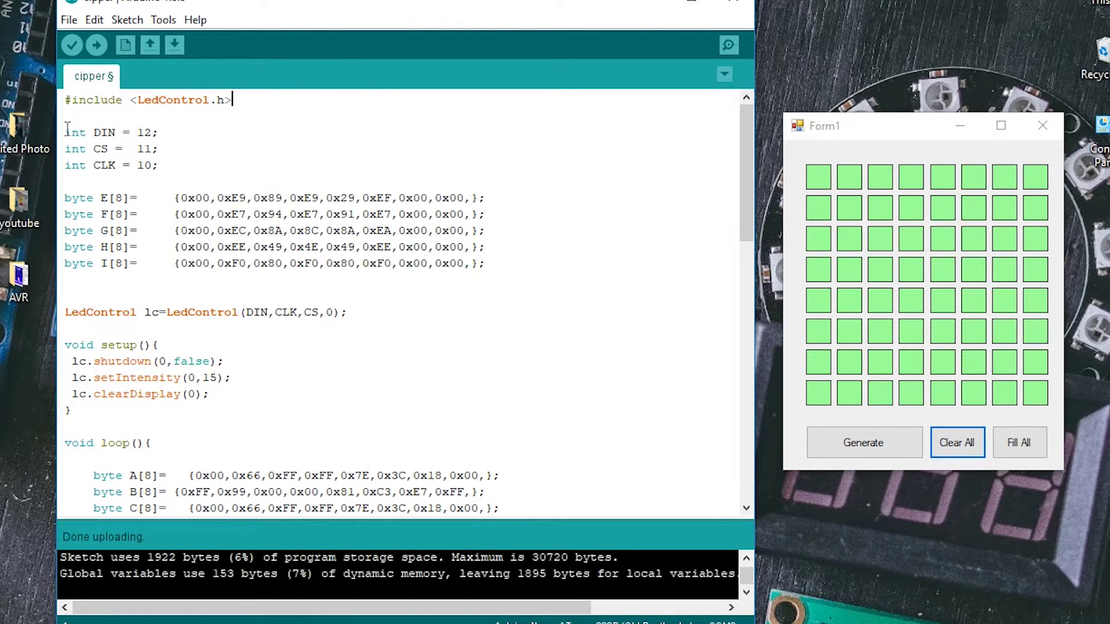
left_click_drag(64, 132, 172, 167)
left_click(150, 138)
scroll(170, 166, "down", 3)
Step: Highlight the letter byte arrays E to I and the E array's hex values
left_click_drag(67, 148, 510, 227)
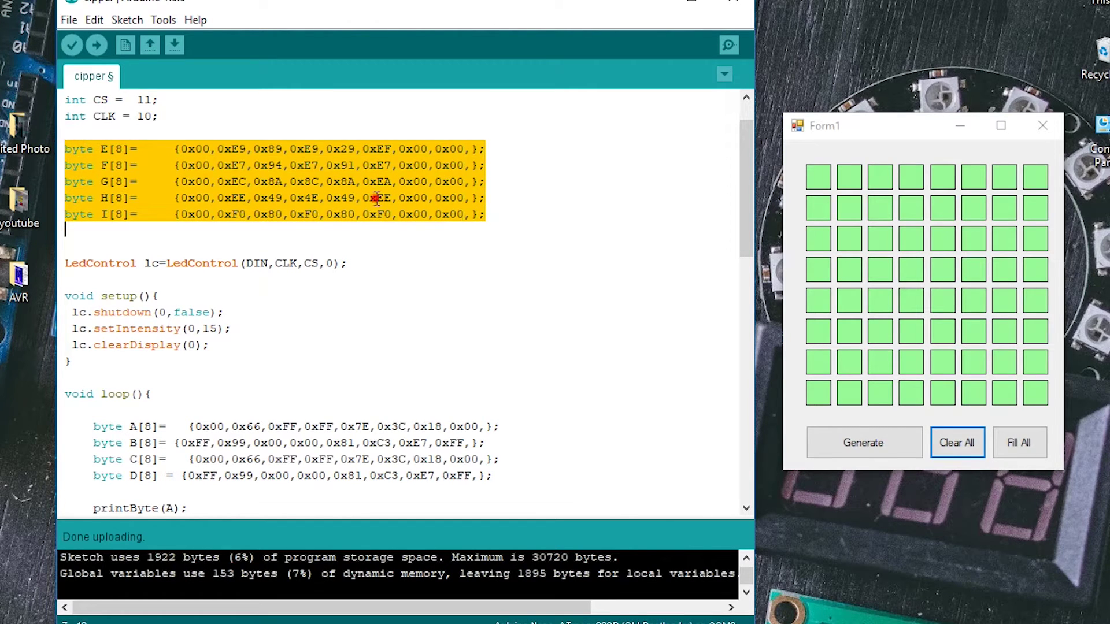
left_click(217, 191)
mouse_move(180, 148)
left_mouse_down()
mouse_move(408, 165)
mouse_move(480, 149)
left_mouse_up()
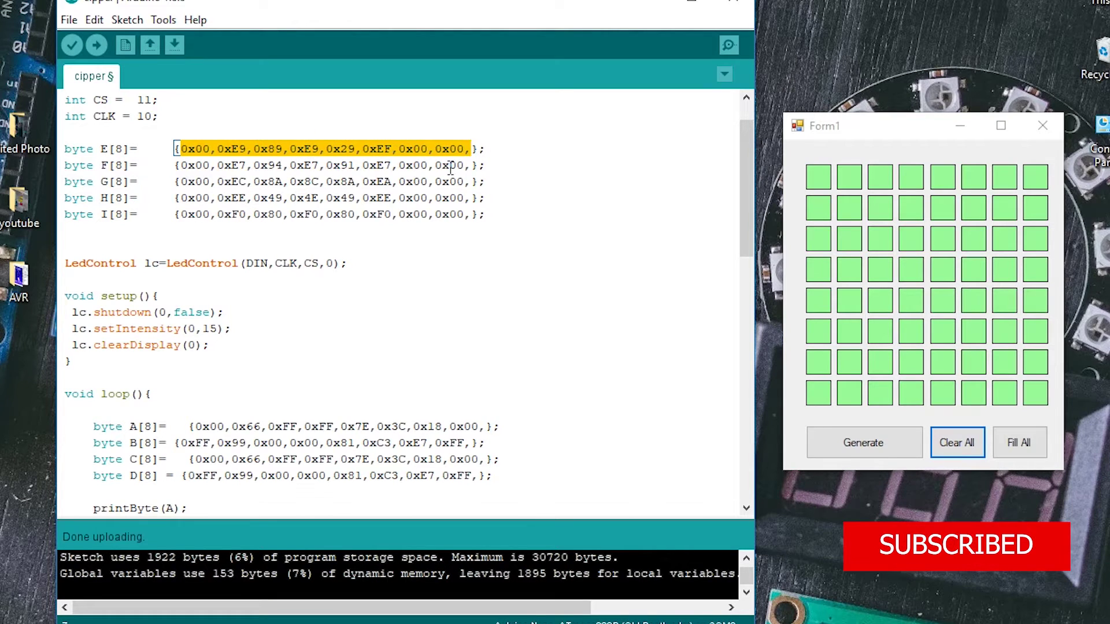
left_click(538, 178)
Step: Toggle several grid cells as a drawing demo, then clear the whole grid
left_click(880, 208)
left_click(911, 274)
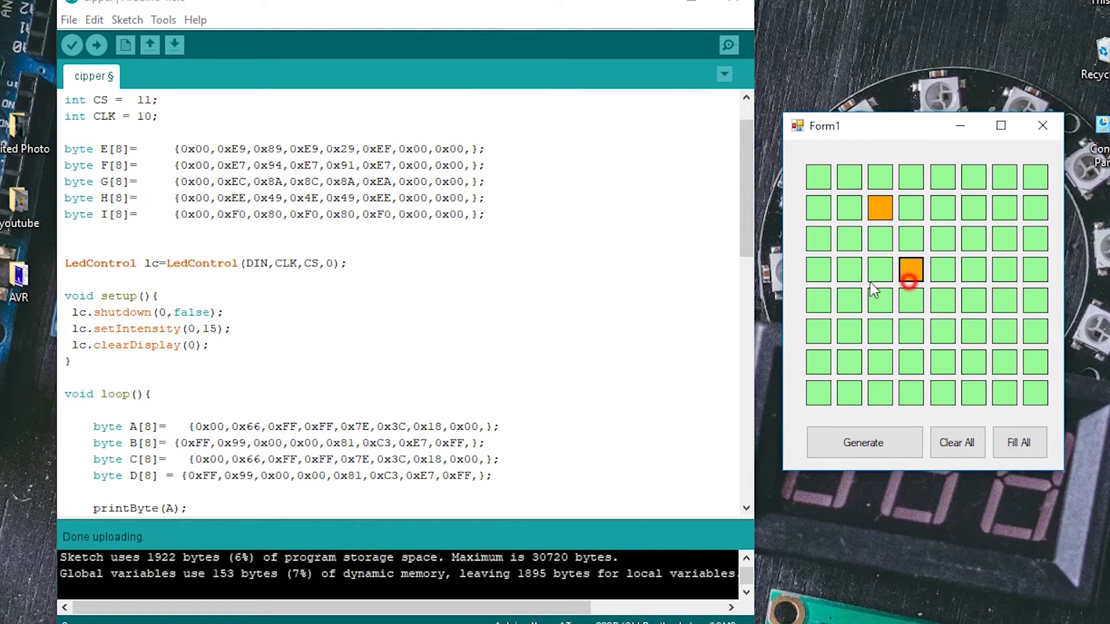
left_click(815, 274)
left_click(1004, 247)
left_click(979, 302)
left_click(870, 318)
left_click(942, 399)
left_click(957, 442)
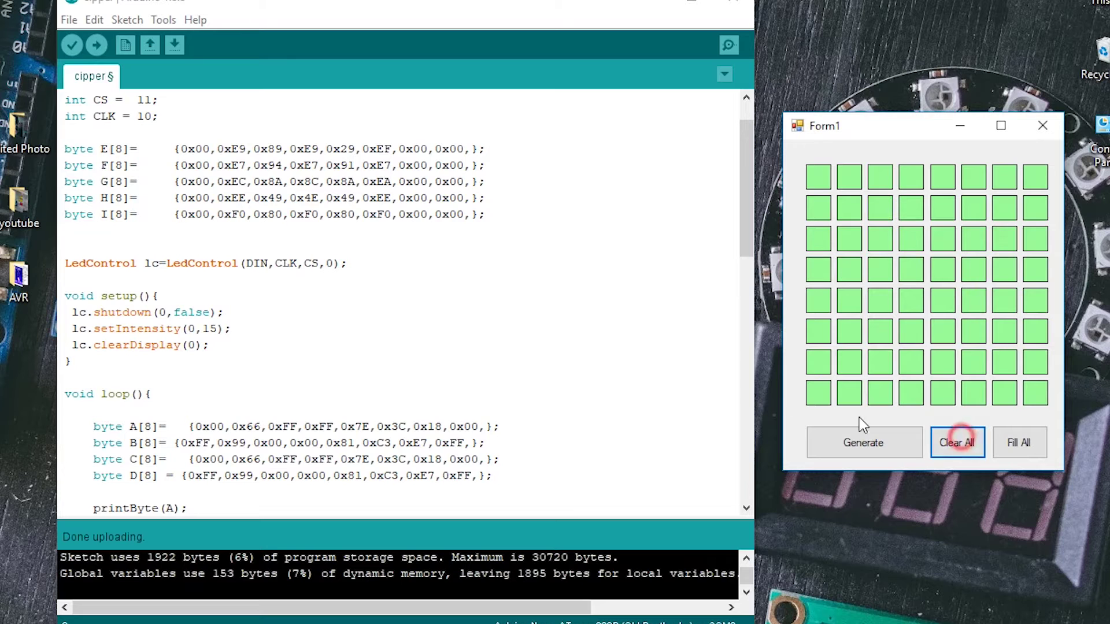
scroll(261, 217, "down", 3)
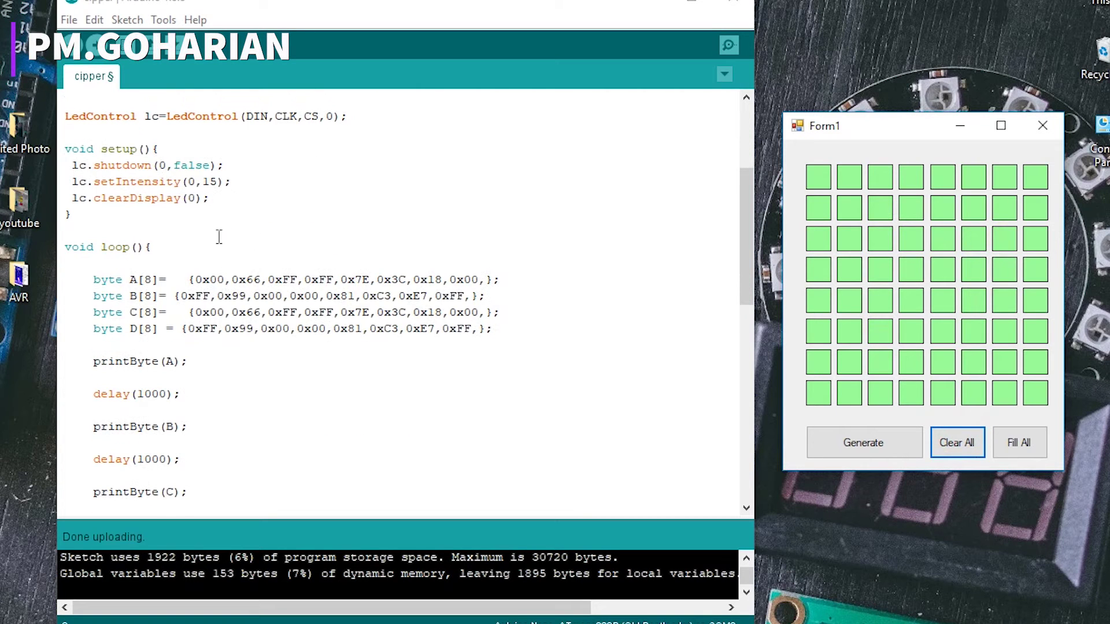
scroll(219, 237, "down", 4)
scroll(200, 243, "down", 4)
scroll(196, 243, "down", 3)
scroll(192, 247, "down", 3)
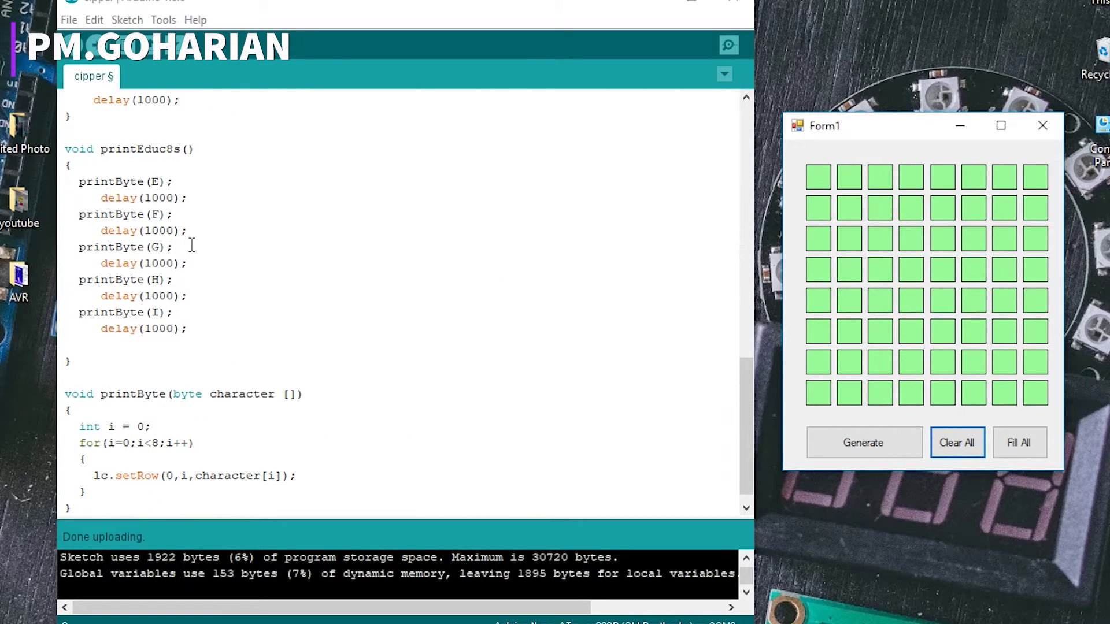
Step: Highlight the printByte calls for E through I, then light the heart's first left-lobe cell
left_click_drag(79, 181, 265, 313)
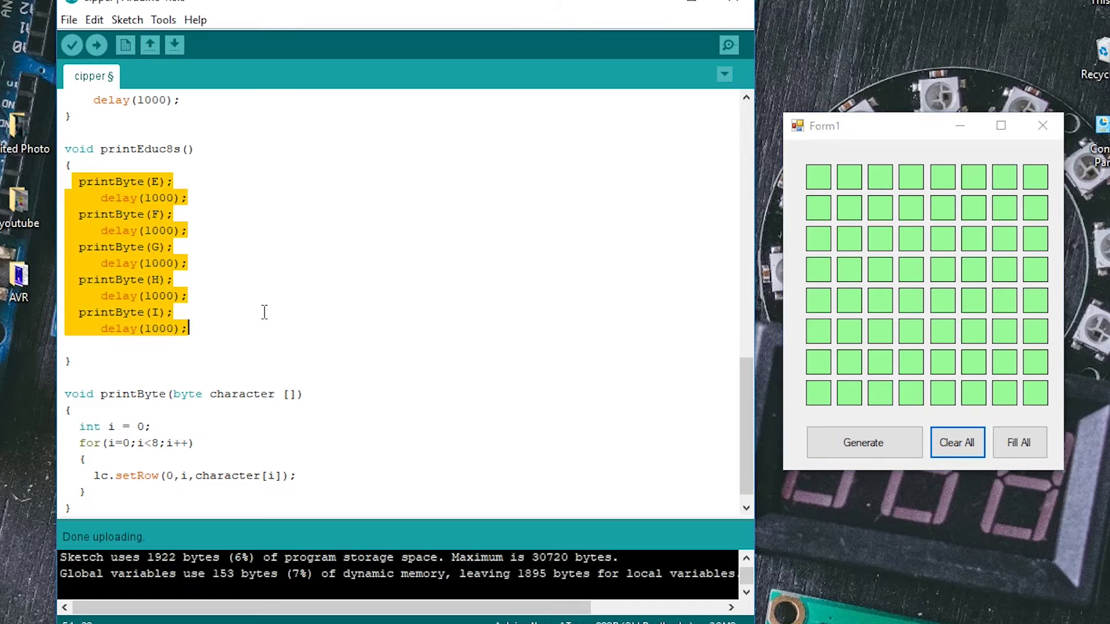
left_click(241, 258)
scroll(245, 277, "down", 1)
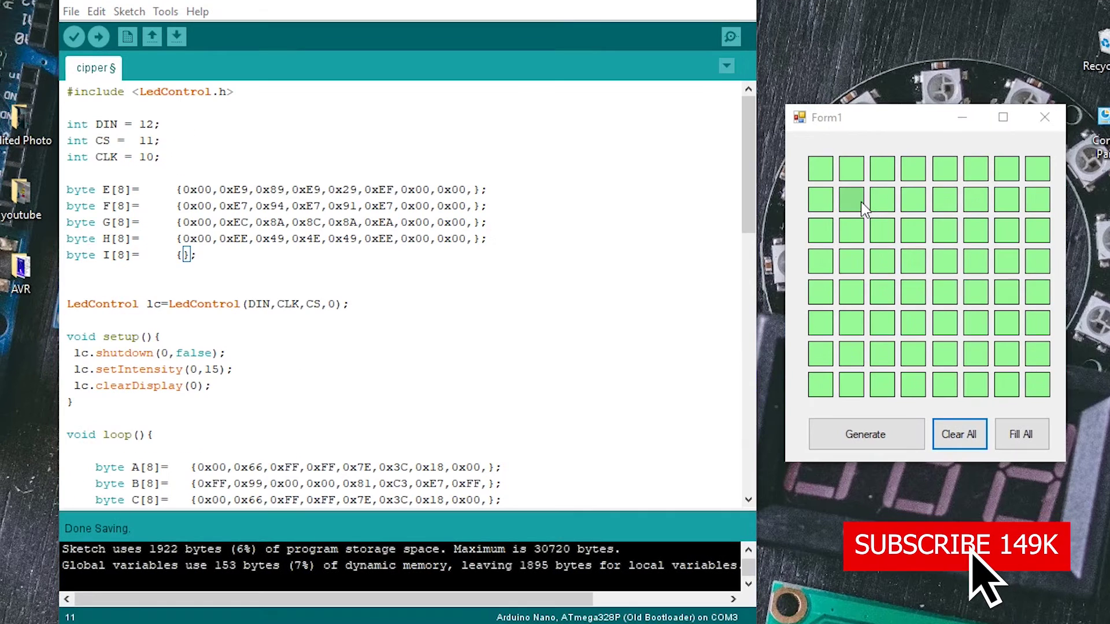
left_click(854, 208)
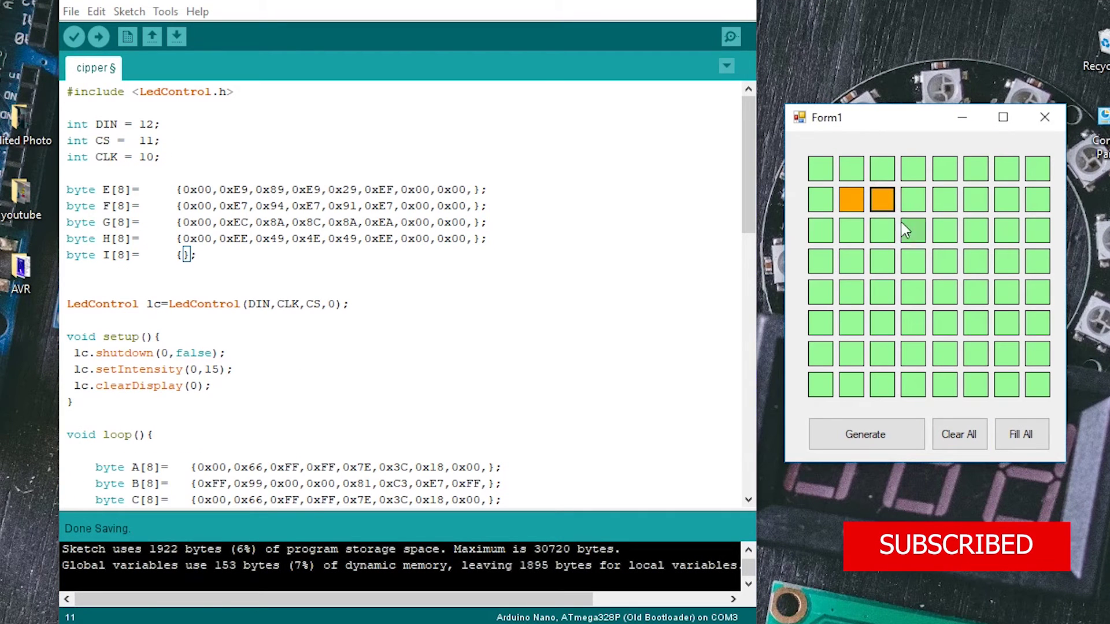
Step: Light the cells of the heart's two upper lobes
left_click(881, 232)
left_click(946, 233)
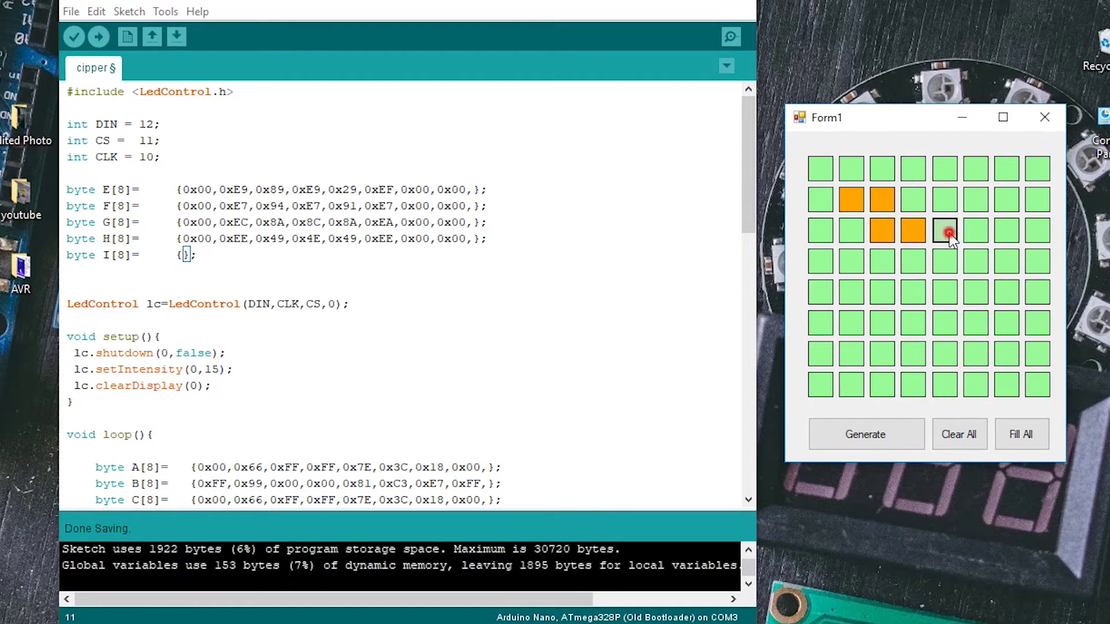
left_click(976, 233)
left_click(977, 201)
left_click(1006, 201)
left_click(1006, 233)
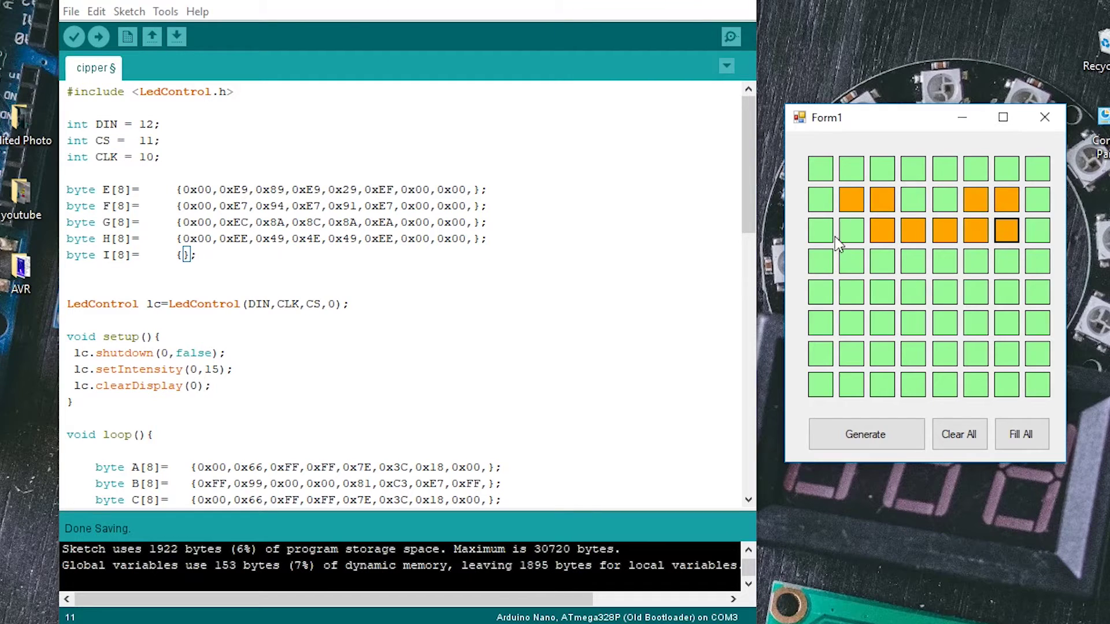
left_click(855, 232)
Step: Light the heart's lower-left and lower-right edge cells and fill its inside cells
left_click(855, 263)
left_click(882, 294)
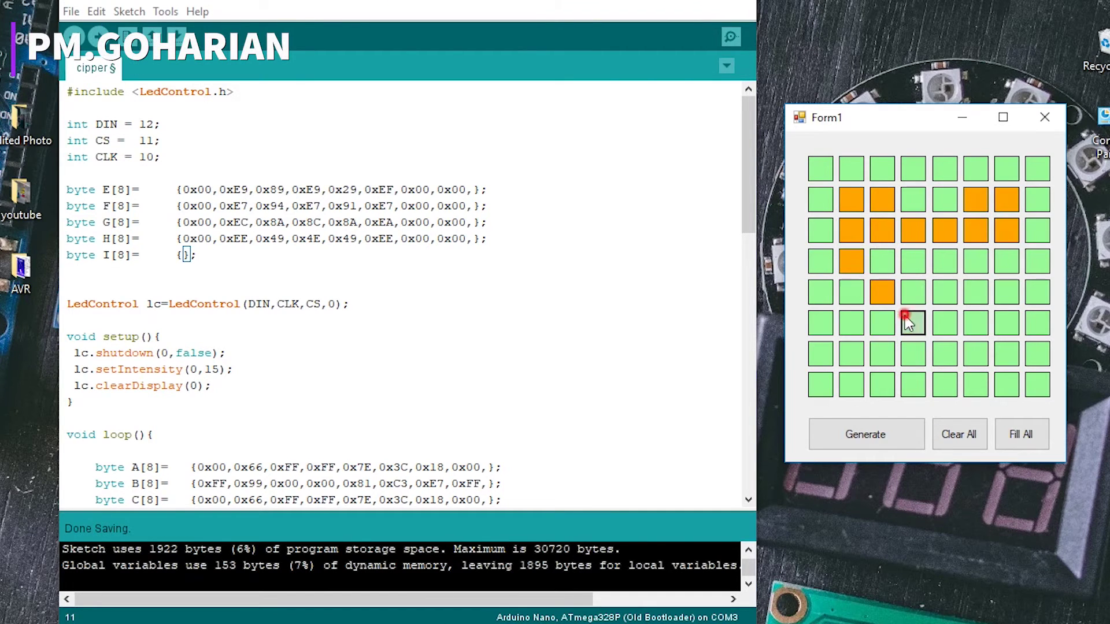
left_click(913, 322)
left_click(1006, 262)
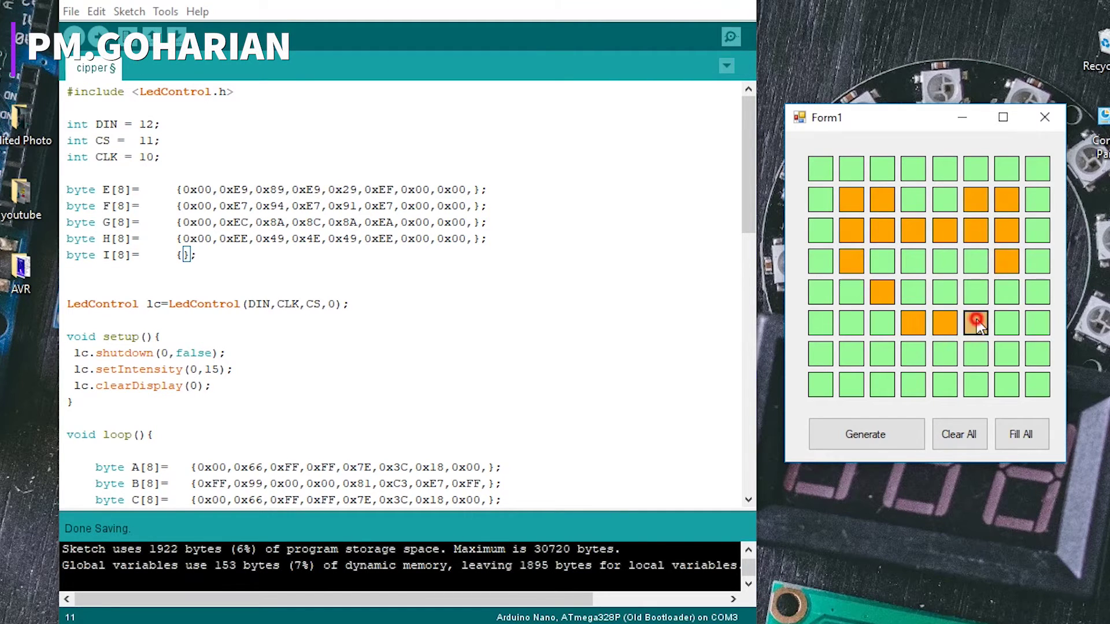
left_click(977, 293)
left_click(914, 262)
left_click(945, 262)
left_click(976, 262)
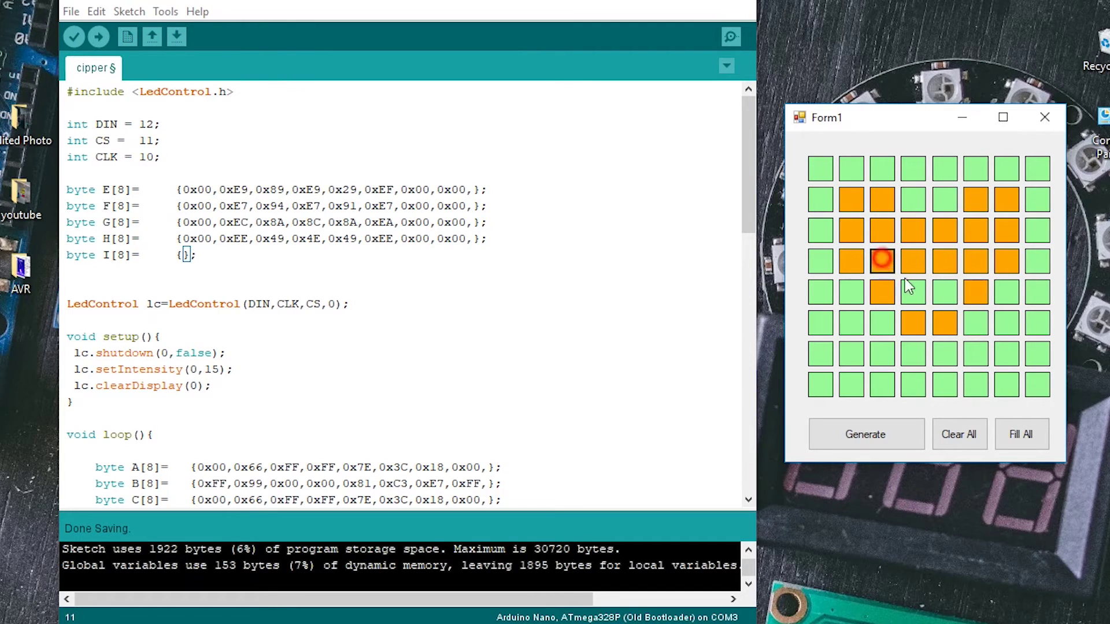
left_click(914, 294)
left_click(945, 293)
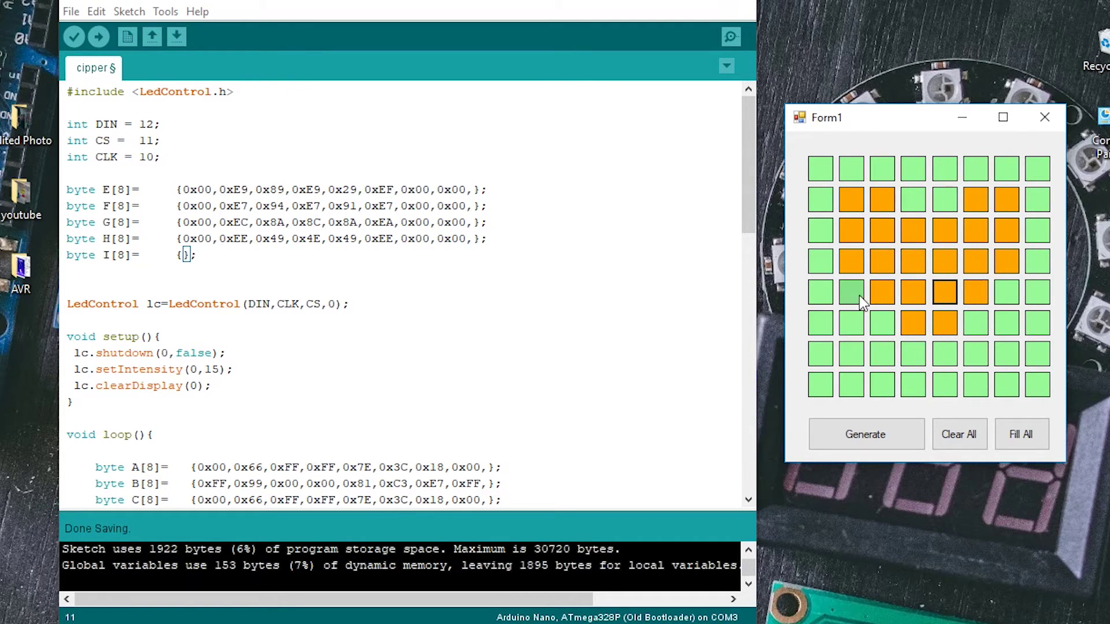
Step: Fill the heart's lower cells down toward its point
left_click(882, 323)
left_click(914, 354)
left_click(945, 354)
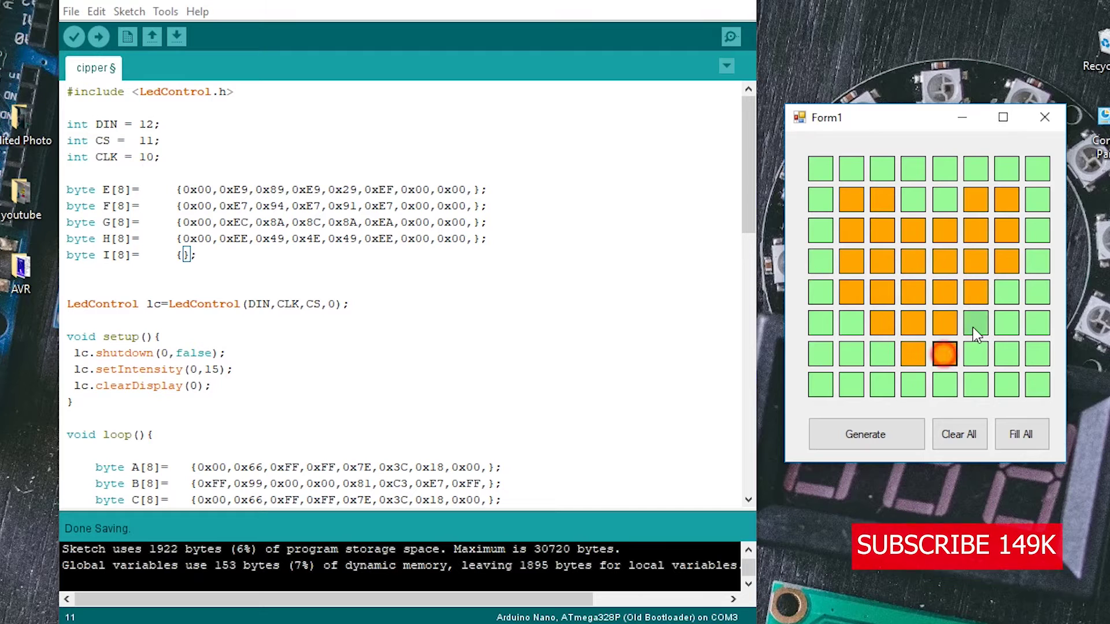
left_click(975, 323)
left_click(1007, 293)
Step: Fill the outermost cells in rows 3 and 4, then generate the binary rows and hex bytes
left_click(1038, 230)
left_click(1038, 262)
left_click(821, 231)
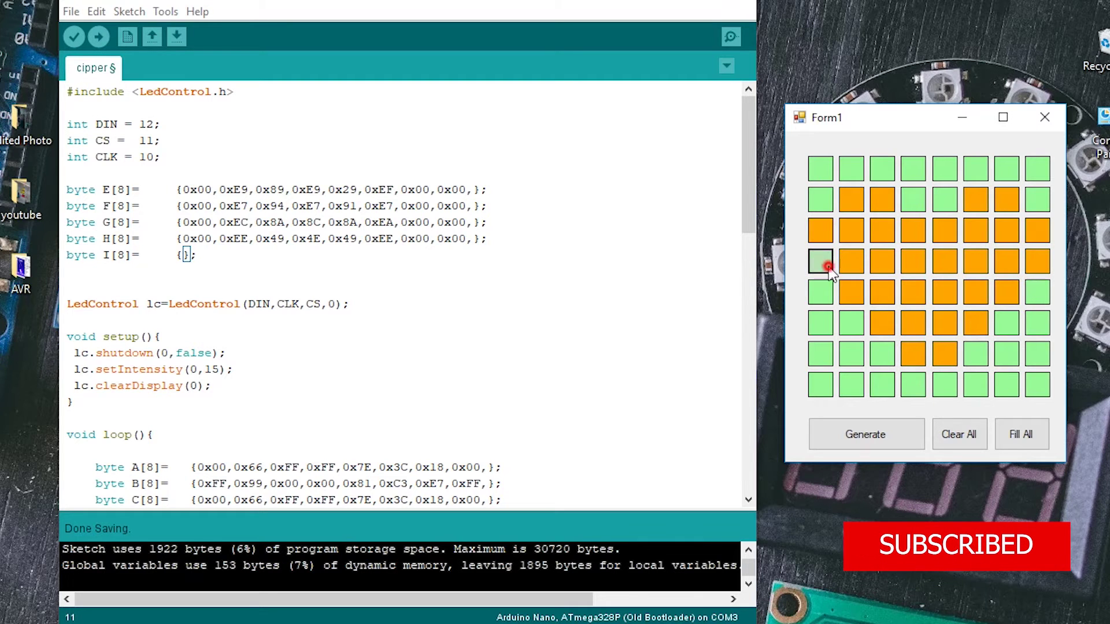
left_click(821, 262)
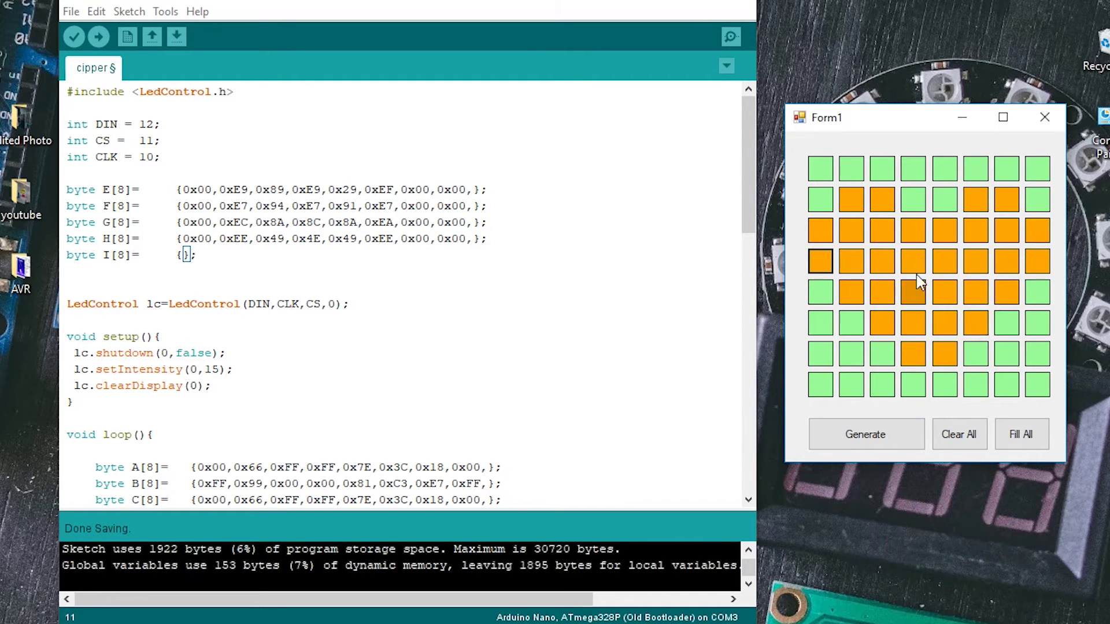
left_click(858, 438)
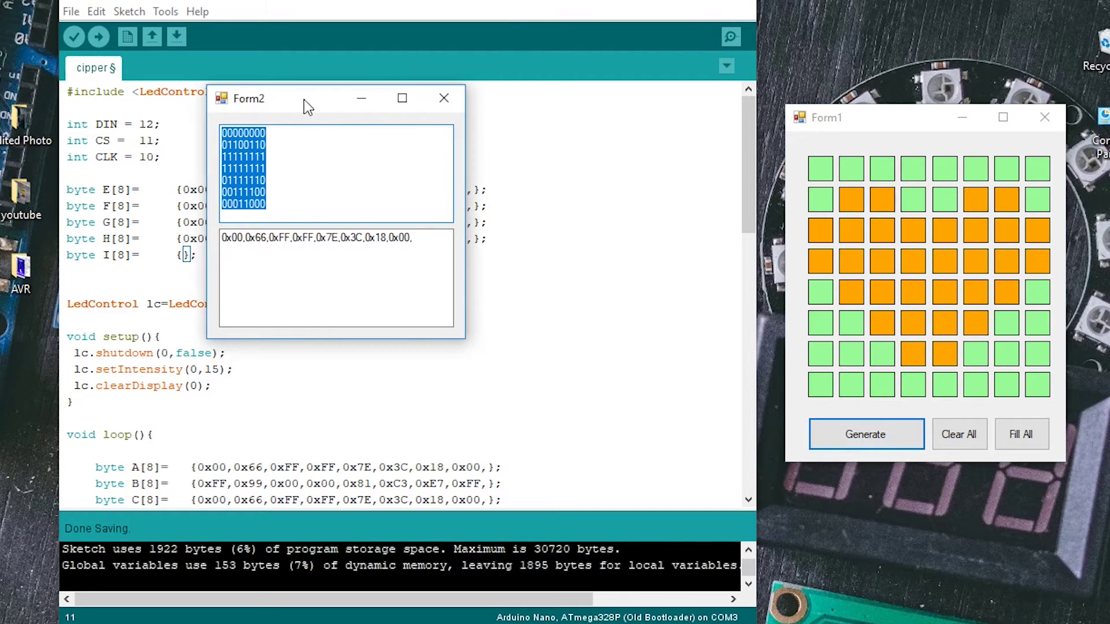
Step: Move the results window away from the code, then place the cursor in the hex byte output
left_click_drag(307, 105, 682, 32)
left_click(599, 59)
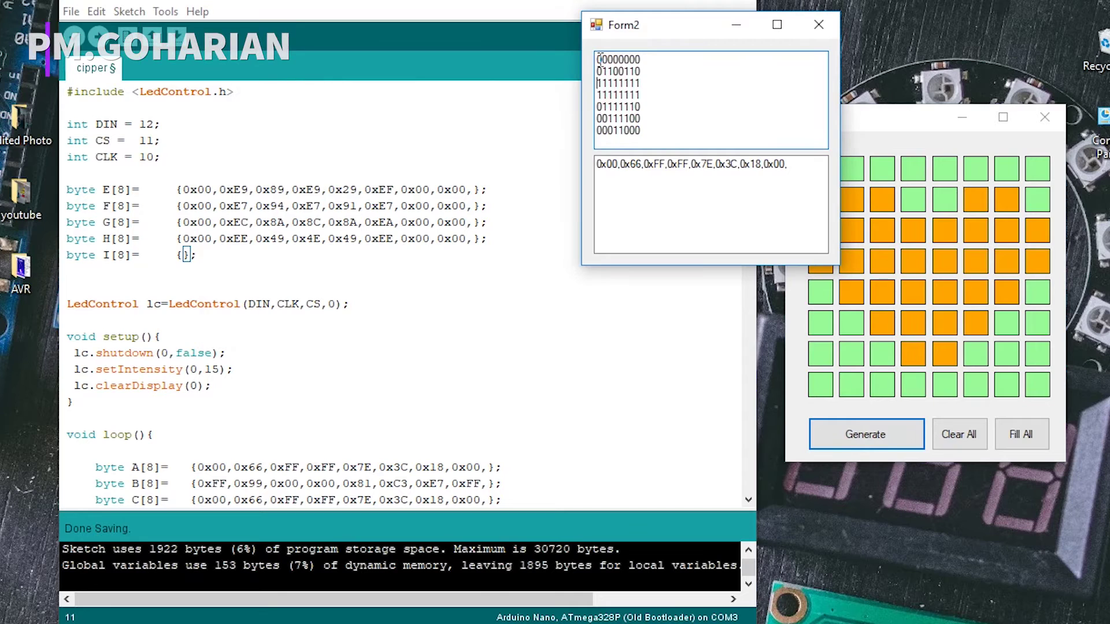
left_click_drag(598, 59, 642, 138)
left_click(675, 111)
left_click(630, 164)
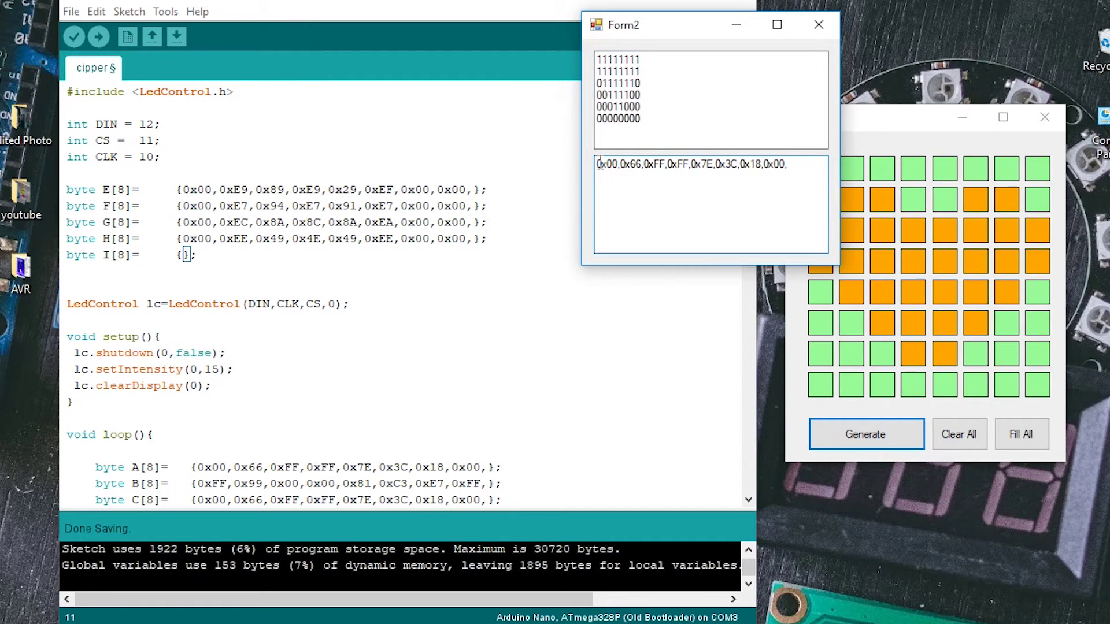
Step: Copy all the generated hex bytes and bring the Arduino sketch to the front
left_click_drag(597, 164, 791, 165)
right_click(697, 171)
left_click(742, 228)
left_click(400, 8)
Step: Paste 0x00,0x66,0xFF,0xFF,0x7E,0x3C,0x18,0x00 between the I[8] braces and review the result
left_click(183, 255)
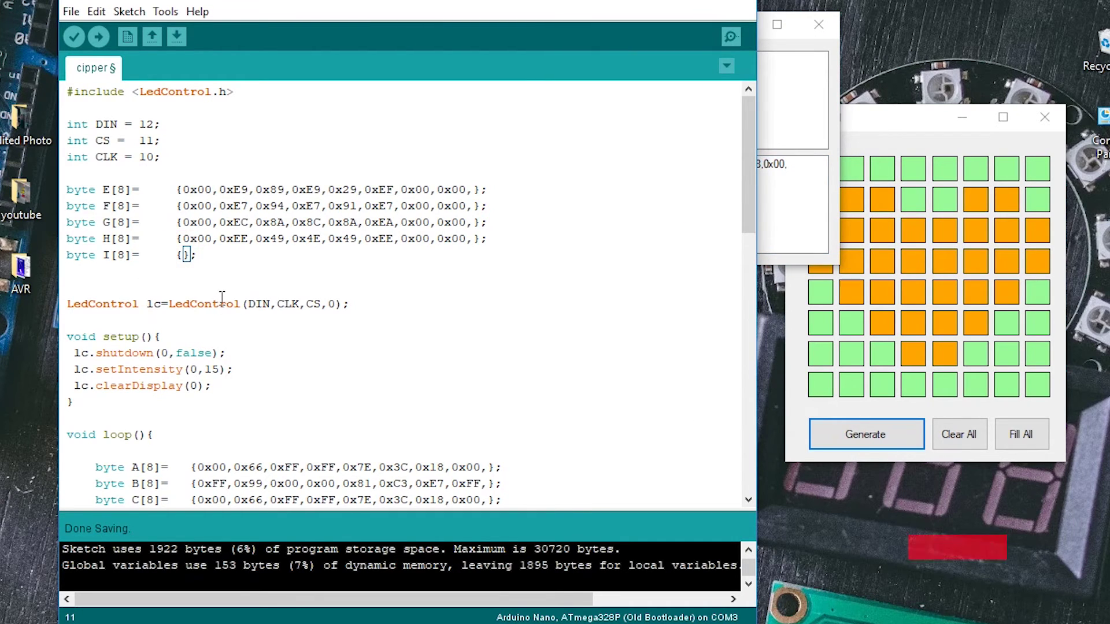
right_click(184, 254)
left_click(224, 356)
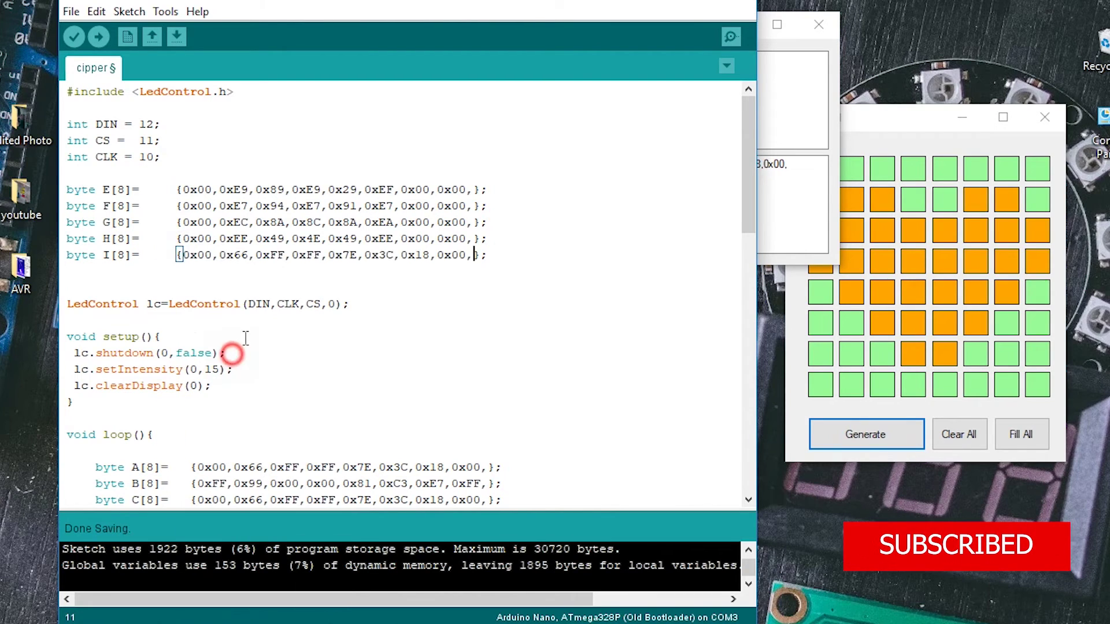
left_click_drag(179, 254, 433, 268)
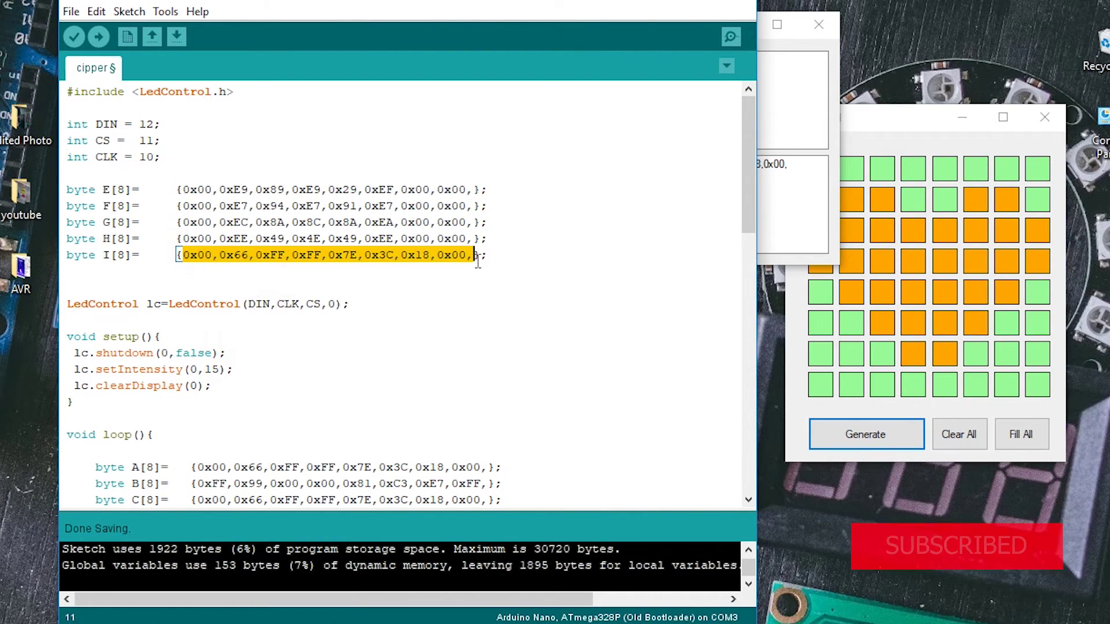
left_click(538, 263)
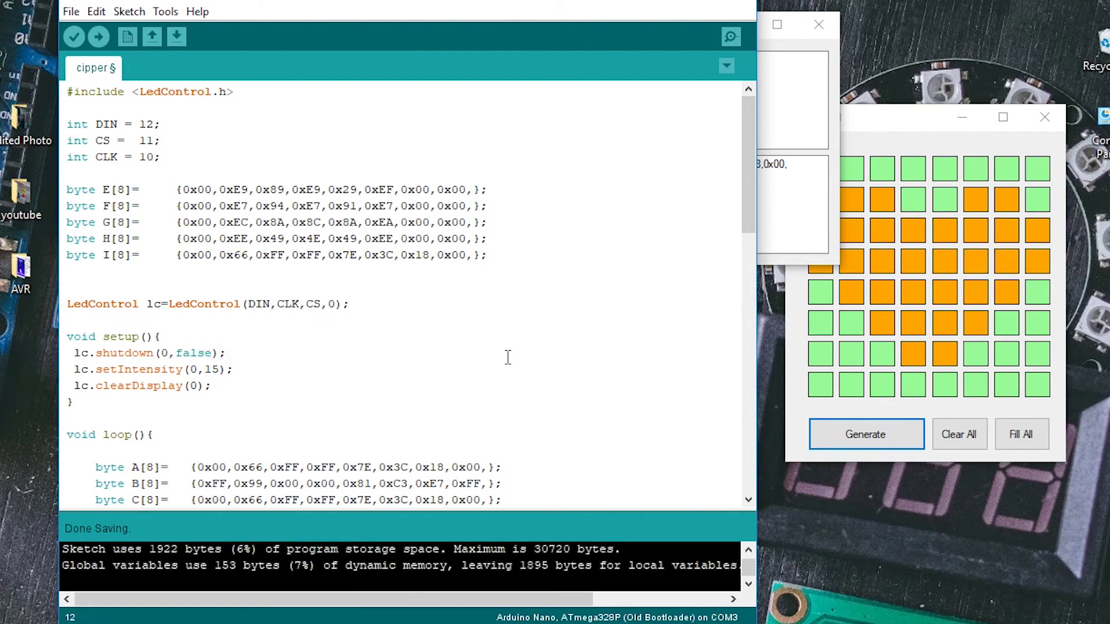